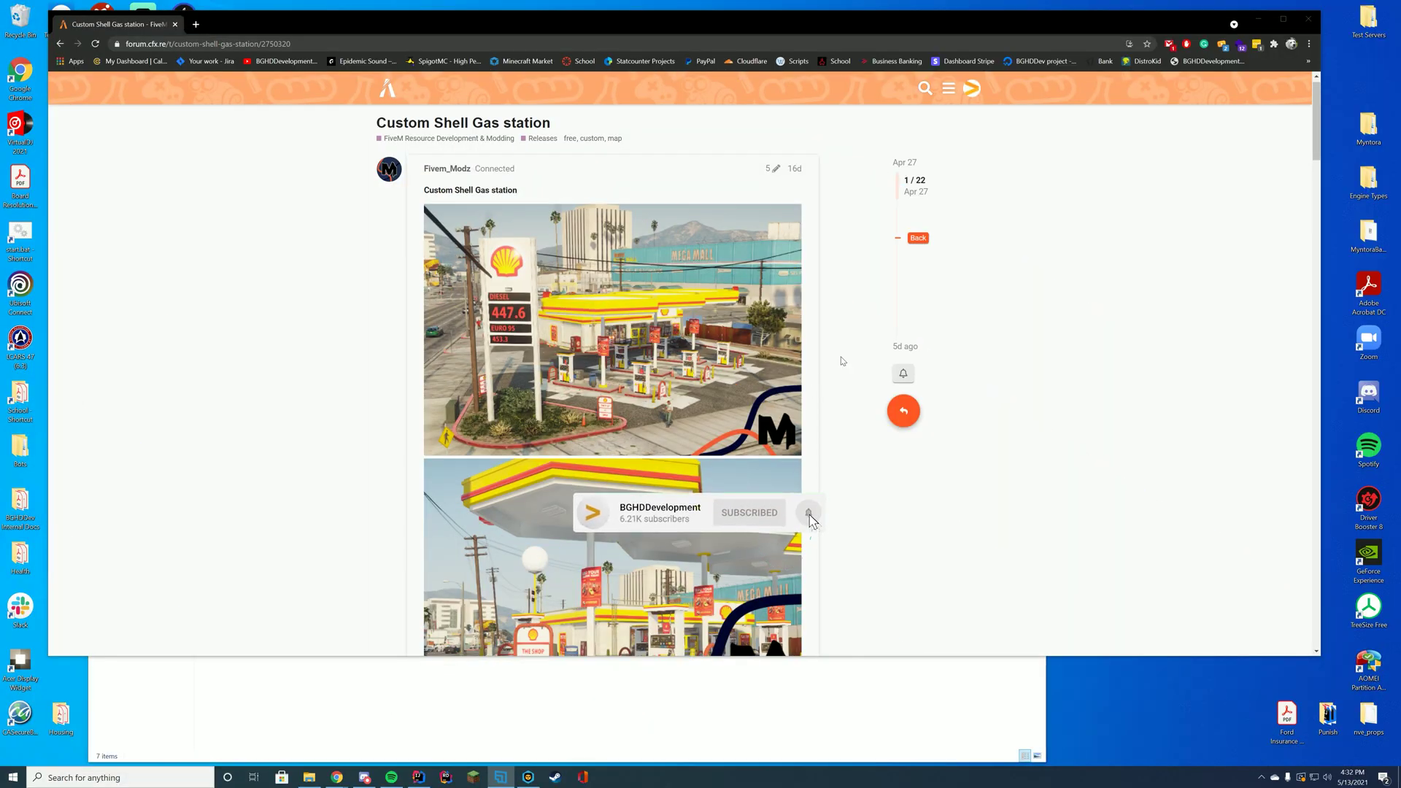
scroll(869, 421, down, 2)
scroll(868, 420, down, 2)
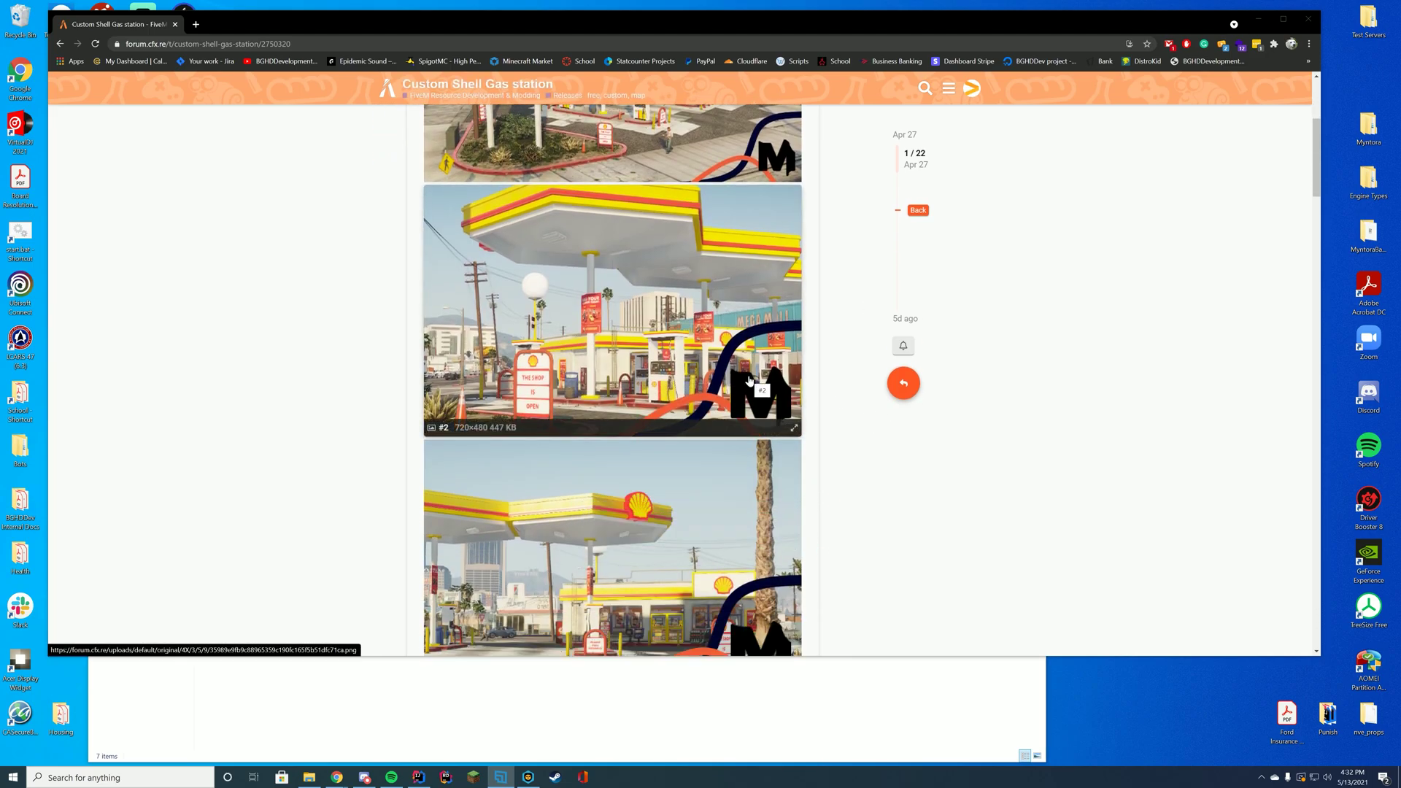
scroll(749, 379, down, 3)
scroll(766, 377, down, 1)
scroll(799, 375, down, 3)
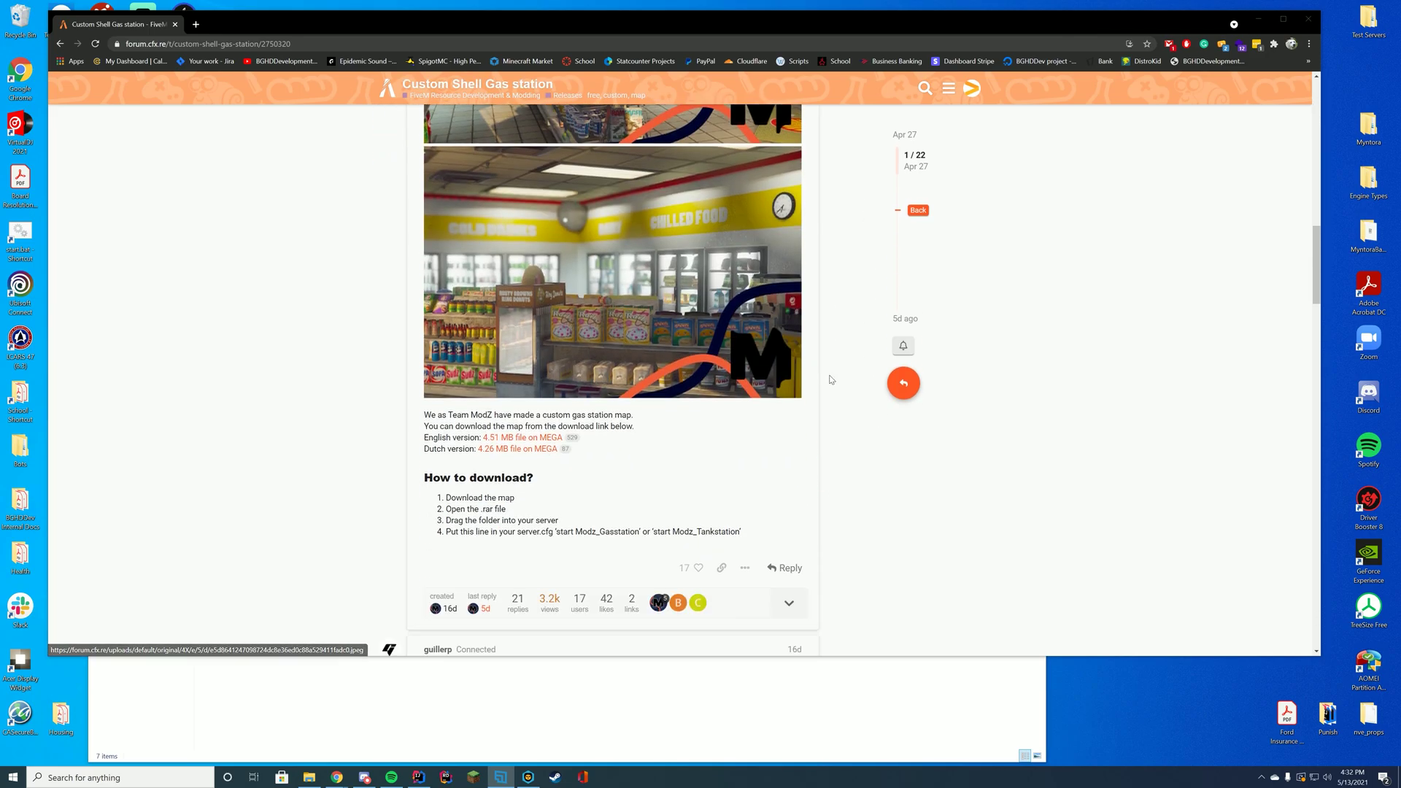
scroll(829, 373, down, 1)
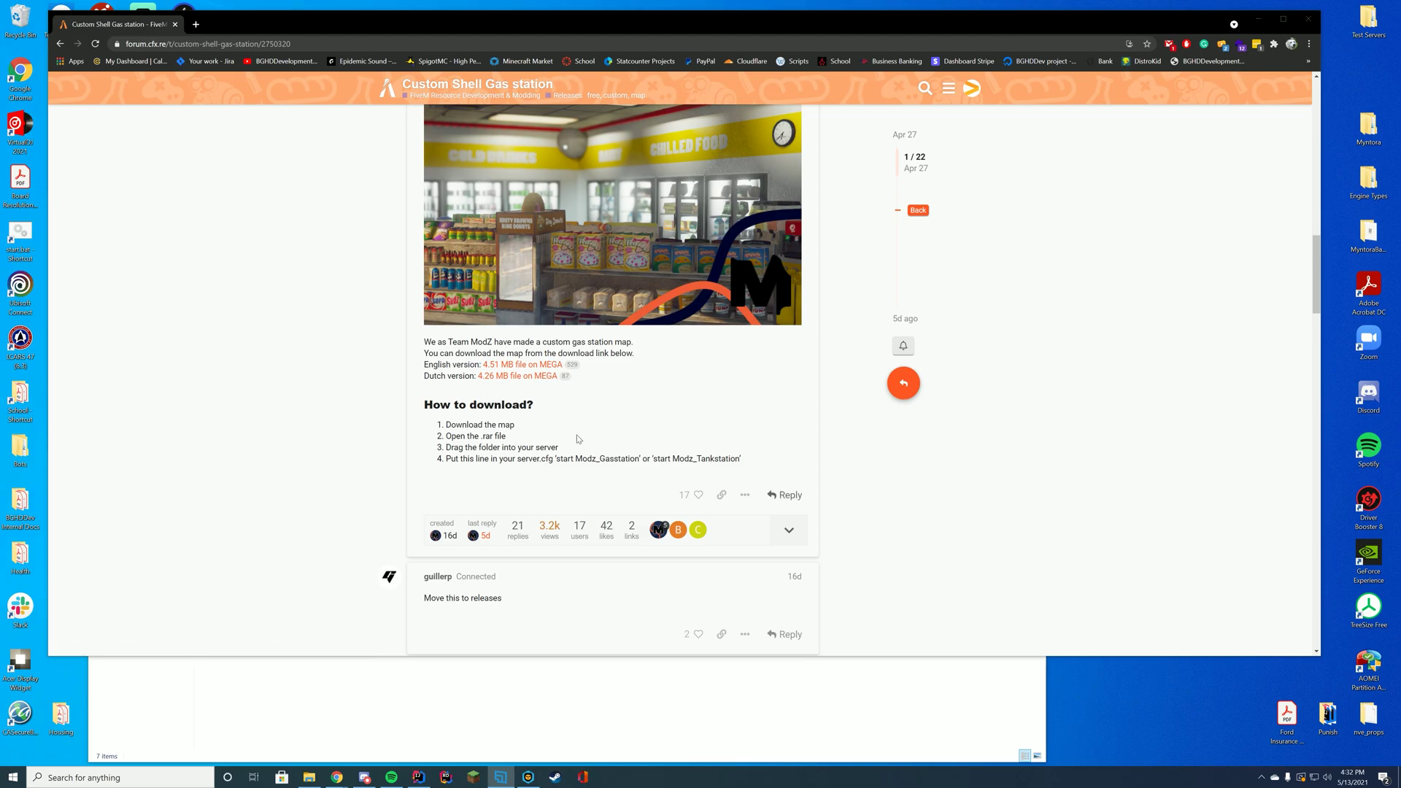
Download Modz_Gasstation.rar from the English MEGA link and bring up the server-data folder.
click(497, 366)
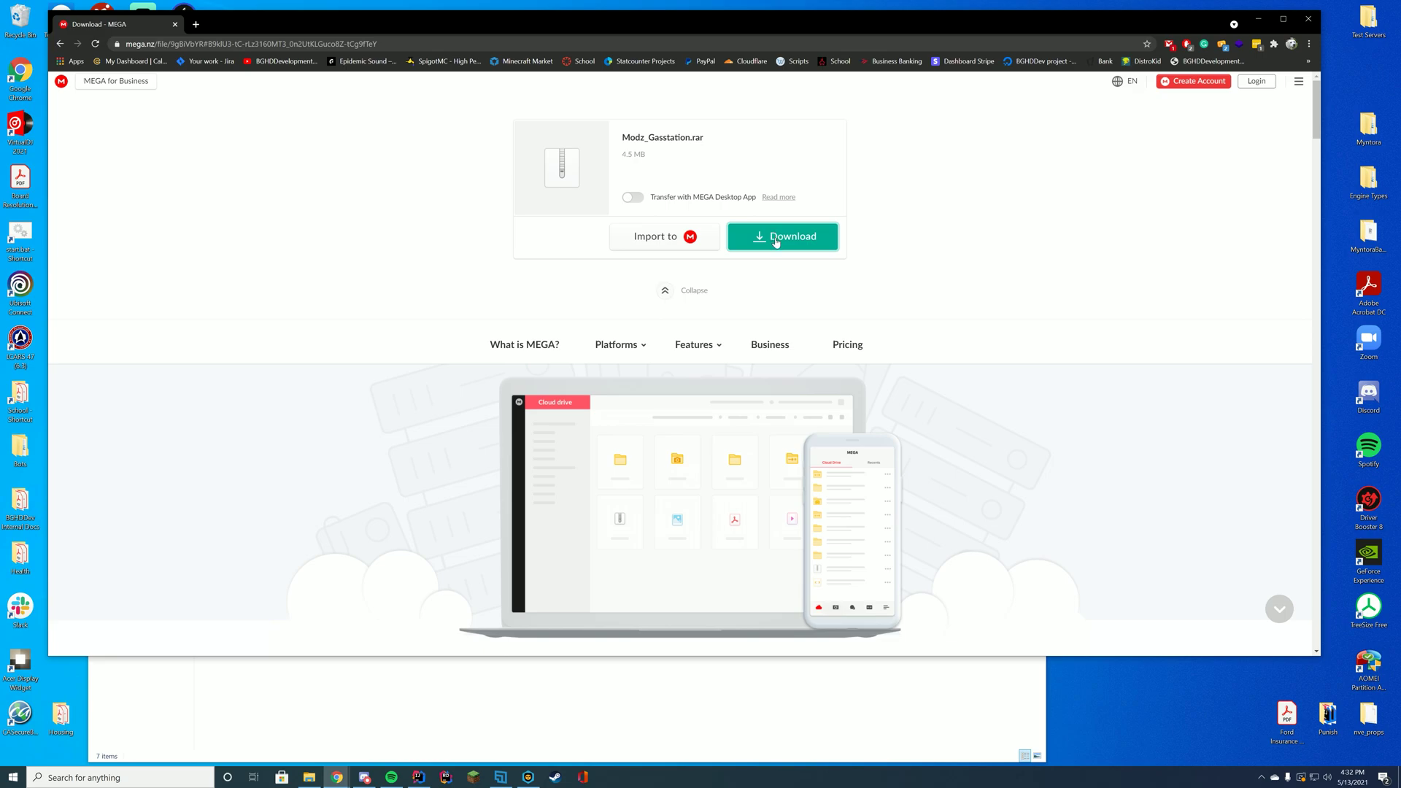
click(776, 242)
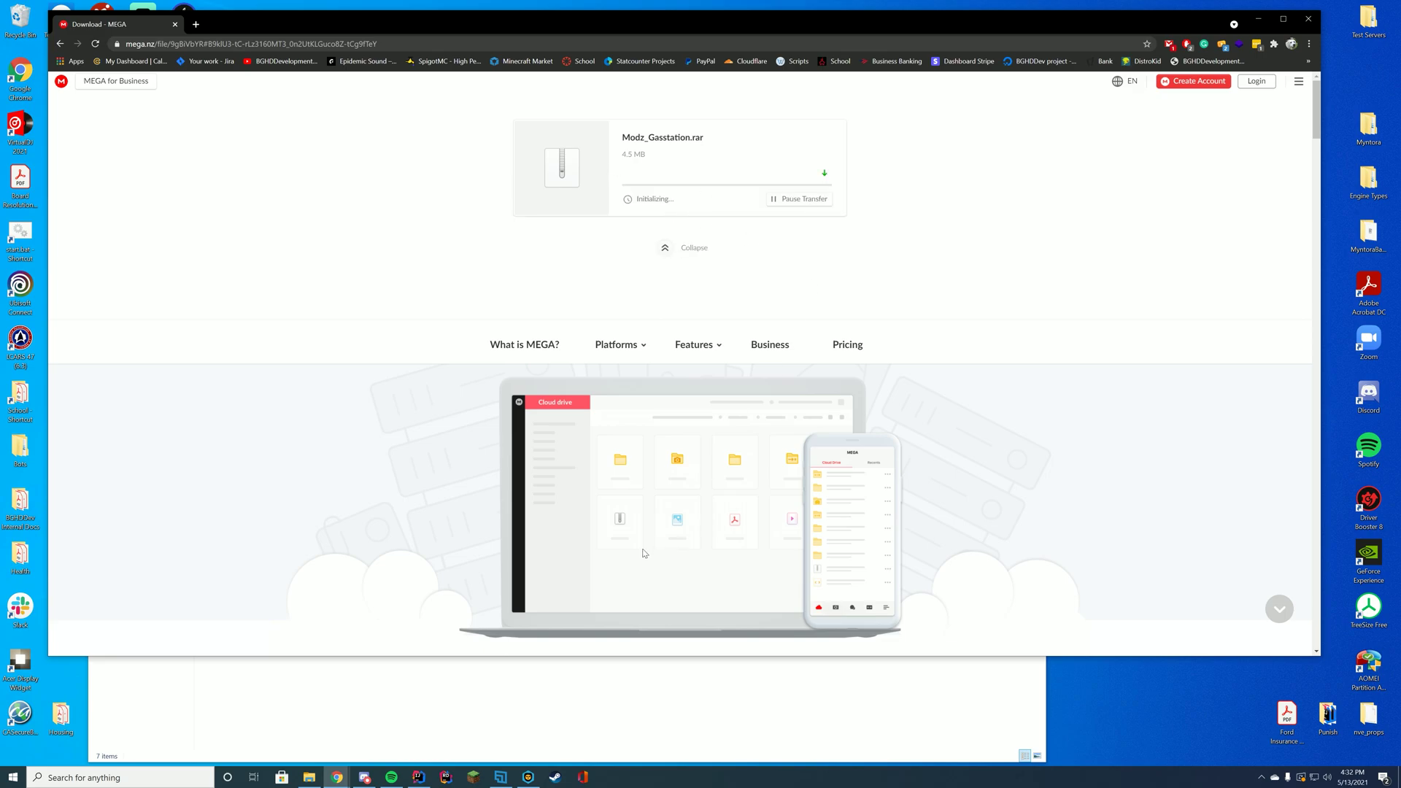
click(680, 670)
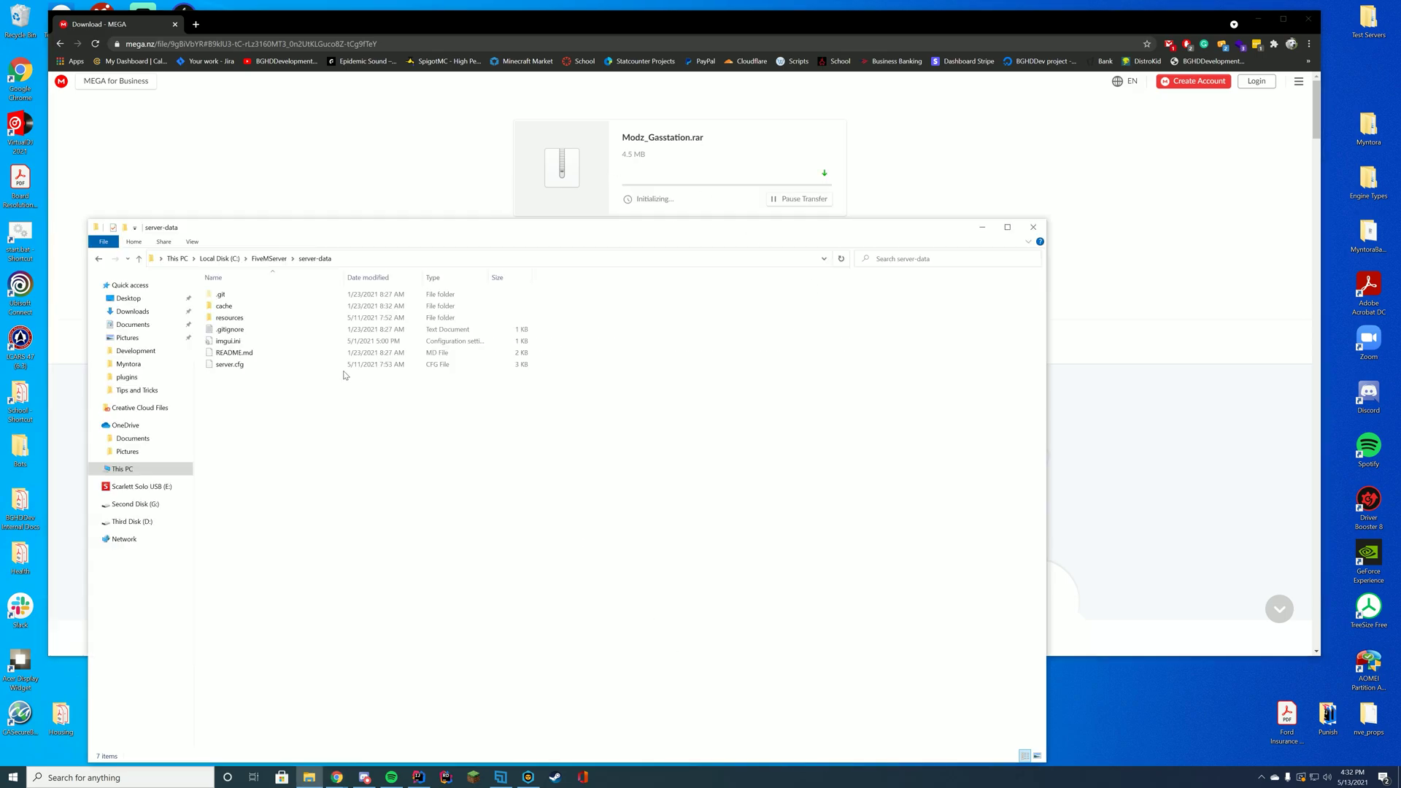
Open server-data's resources folder and the downloaded Modz_Gasstation.rar archive.
double_click(245, 321)
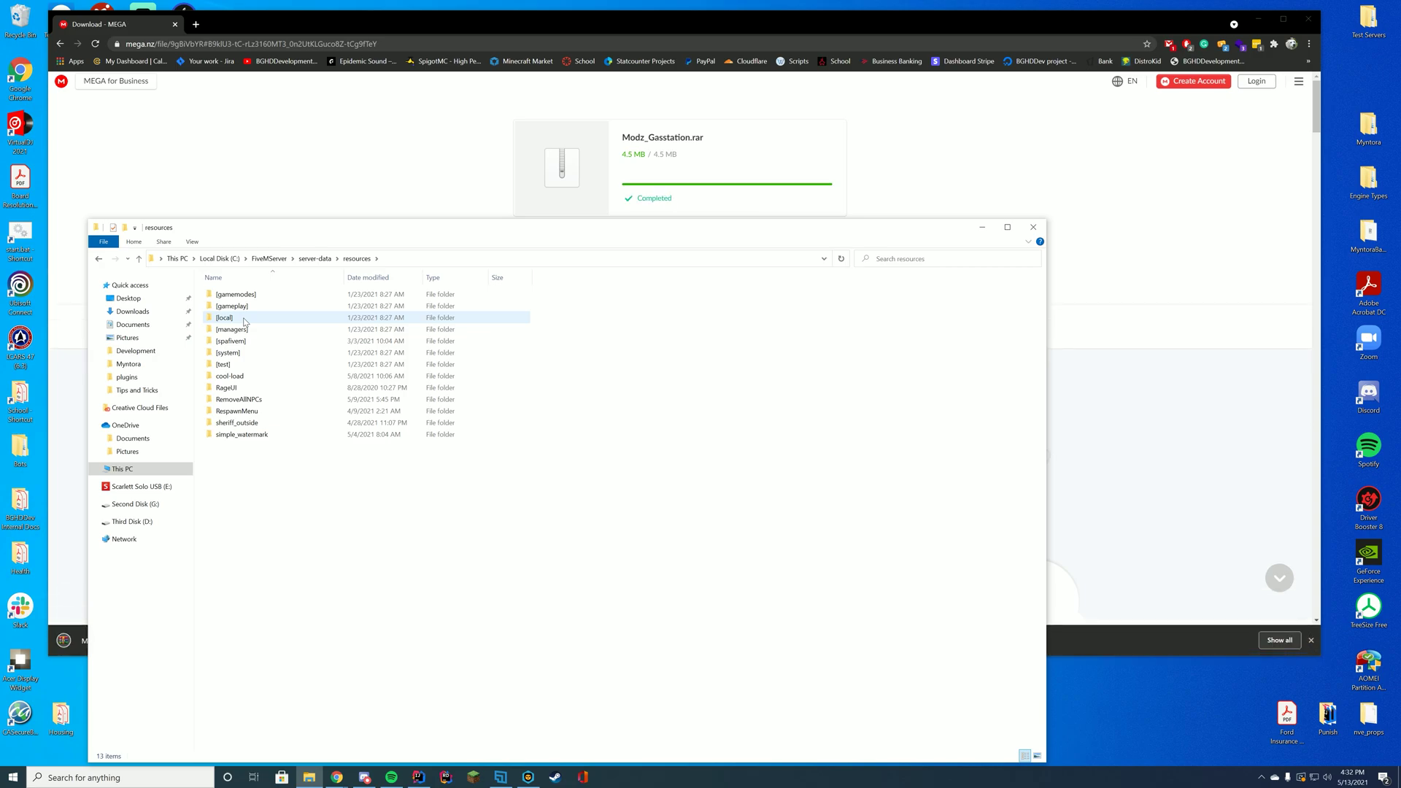
click(72, 637)
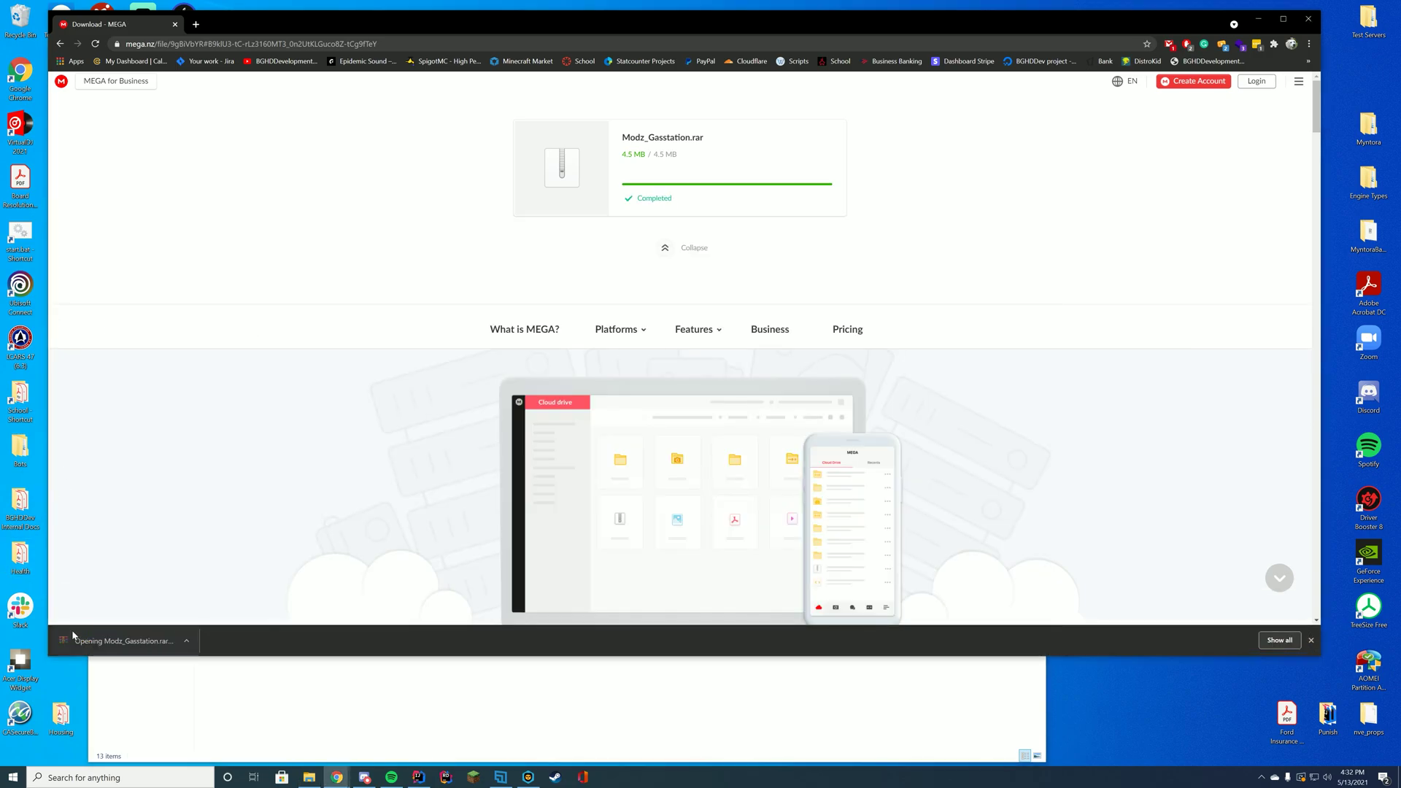
Drag the Modz_Gasstation folder from the WinRAR archive into the resources folder.
click(658, 689)
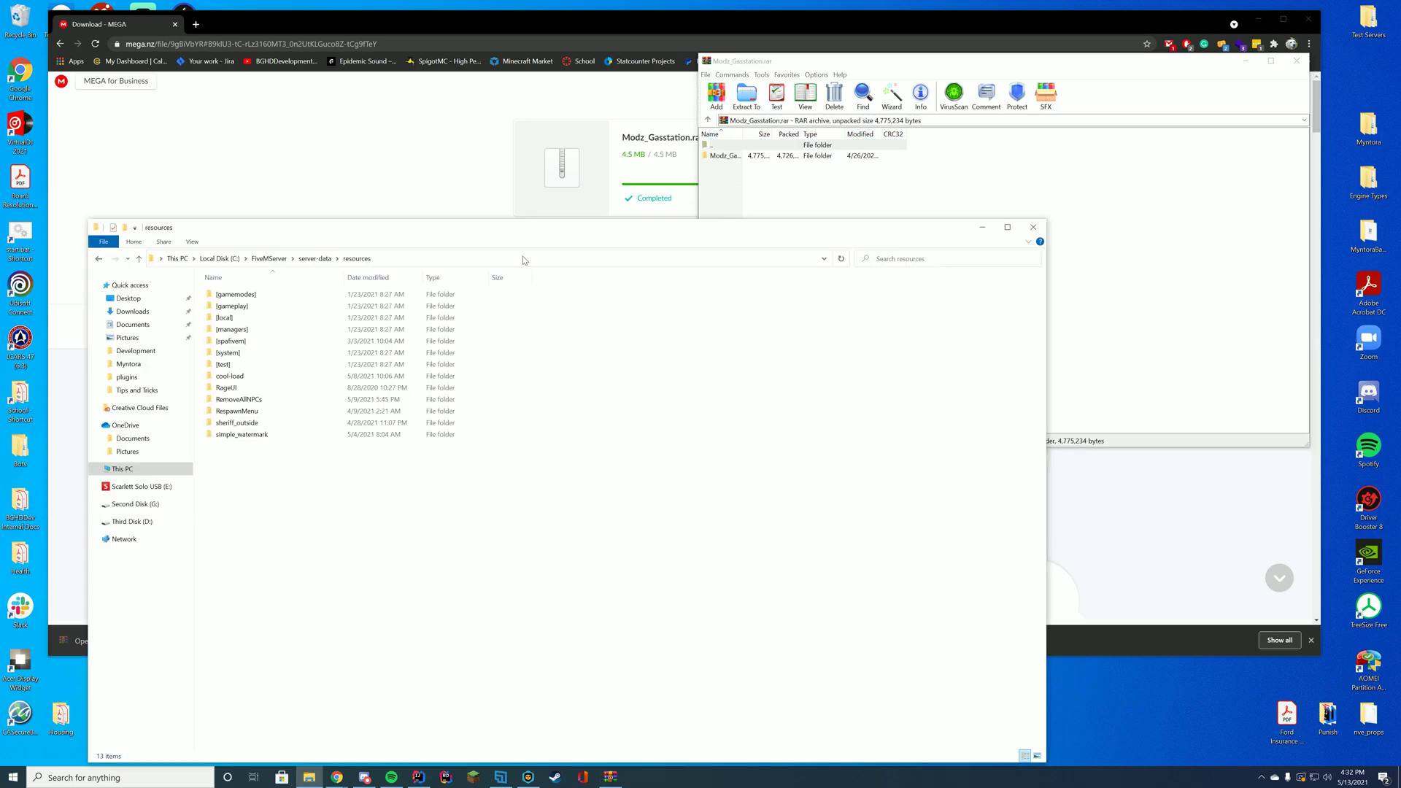
double_click(717, 157)
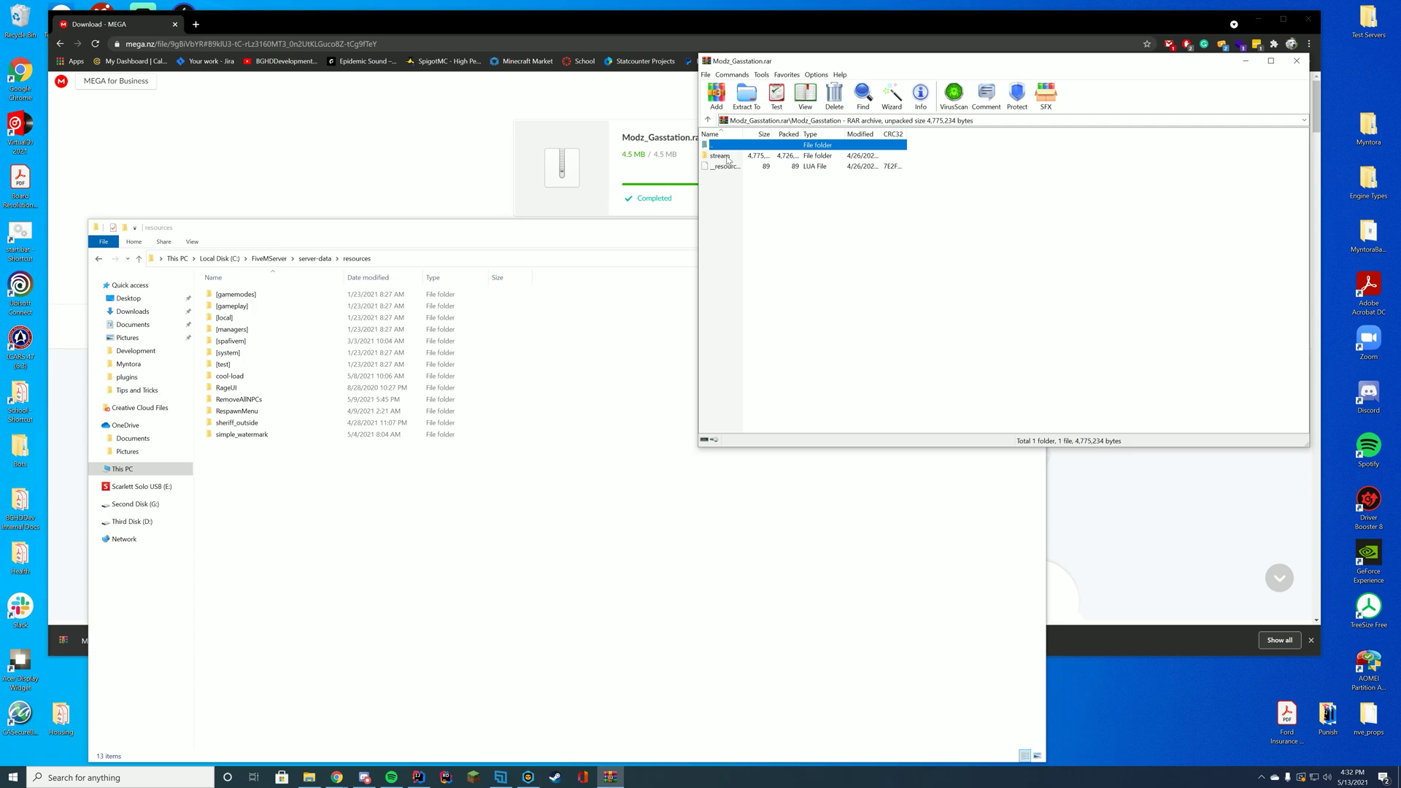
double_click(729, 147)
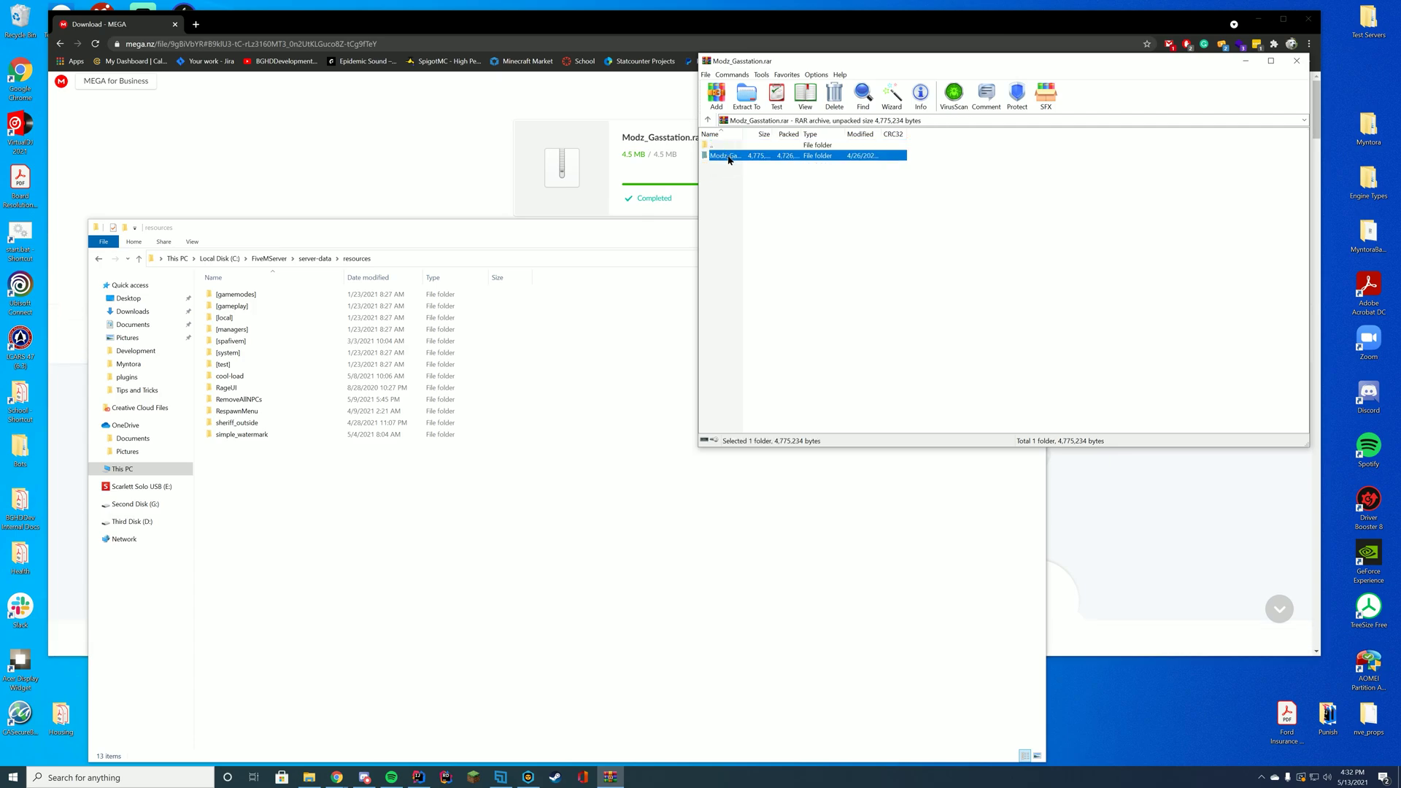
drag(729, 159, 337, 492)
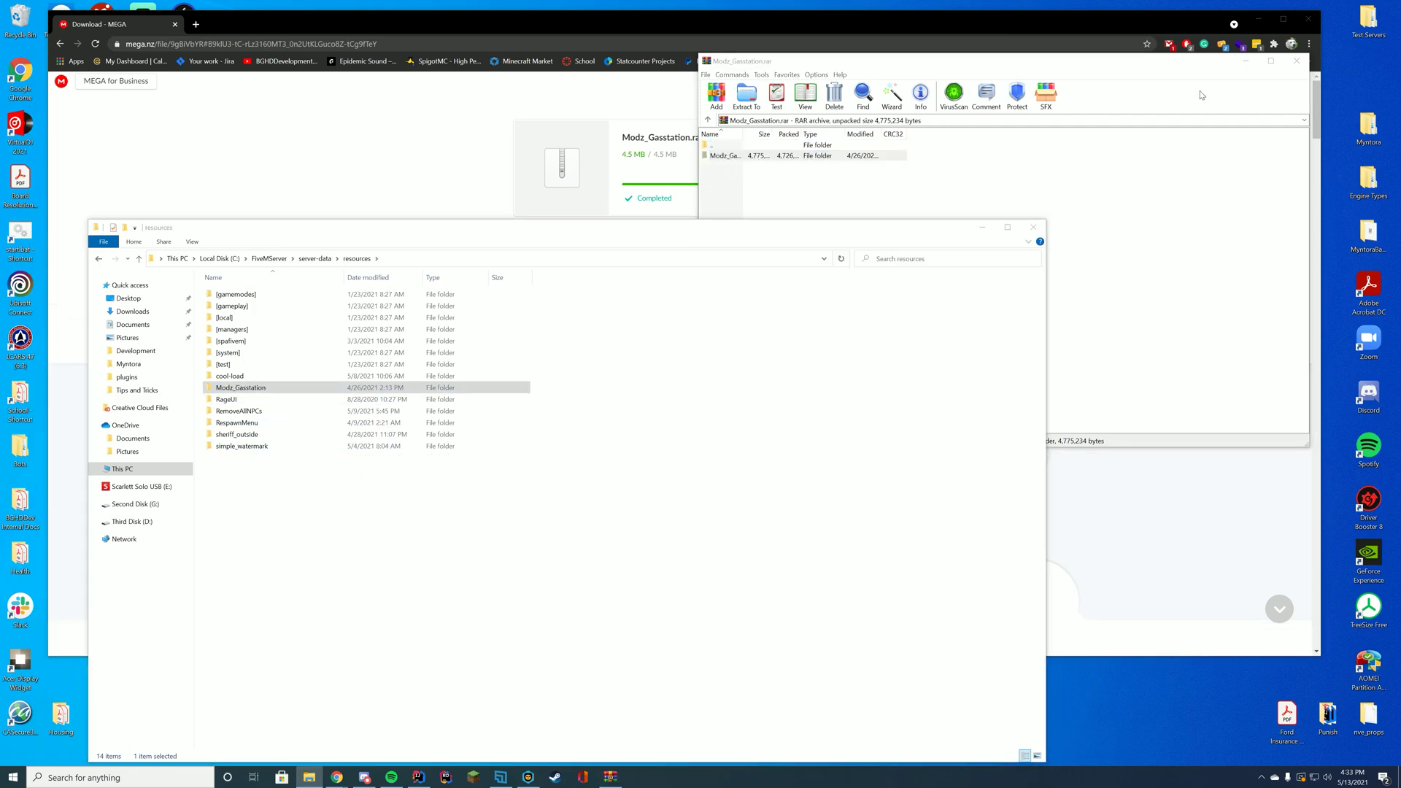
Close WinRAR, copy the 'Modz_Gasstation' folder name, and return to server.cfg in server-data.
click(1297, 61)
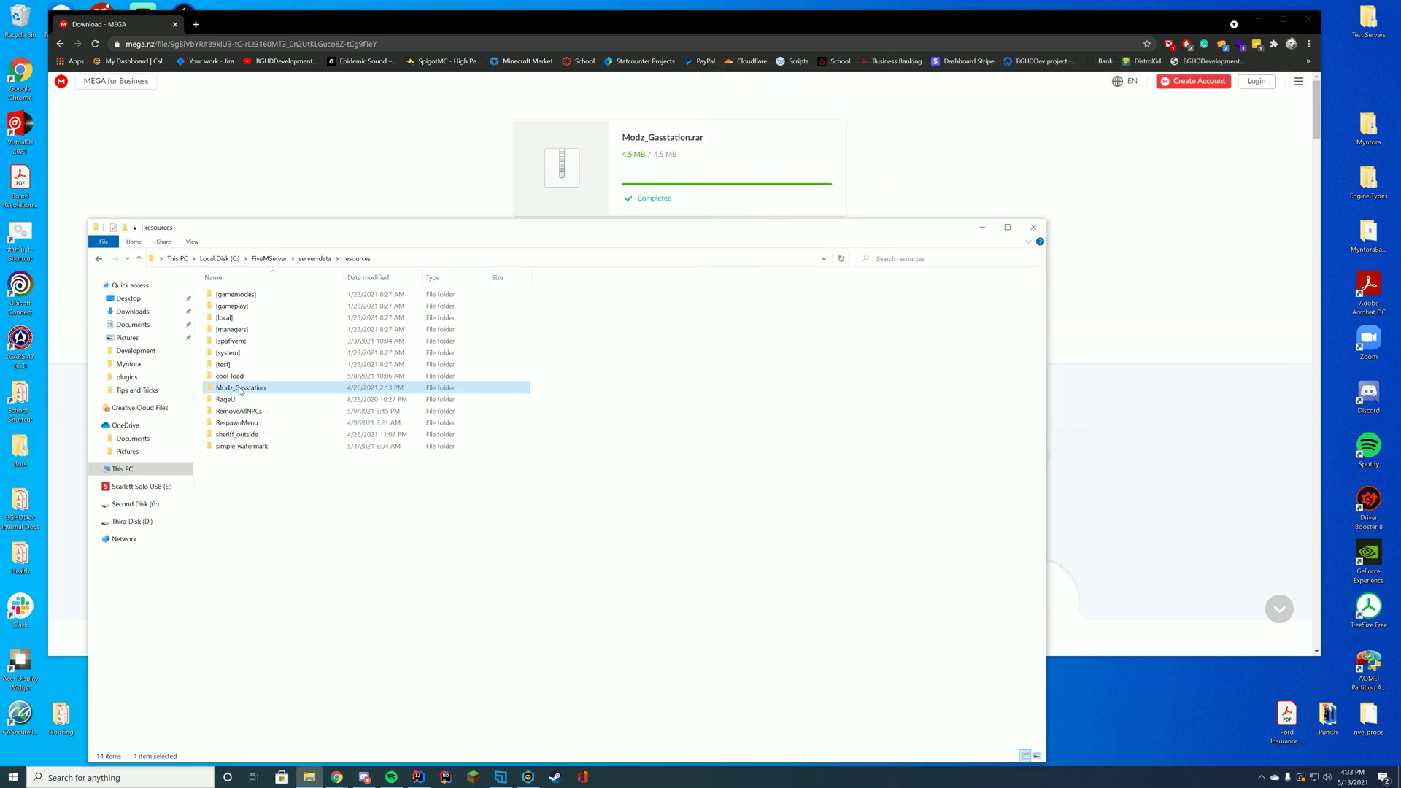
right_click(239, 391)
click(314, 690)
right_click(270, 391)
click(288, 421)
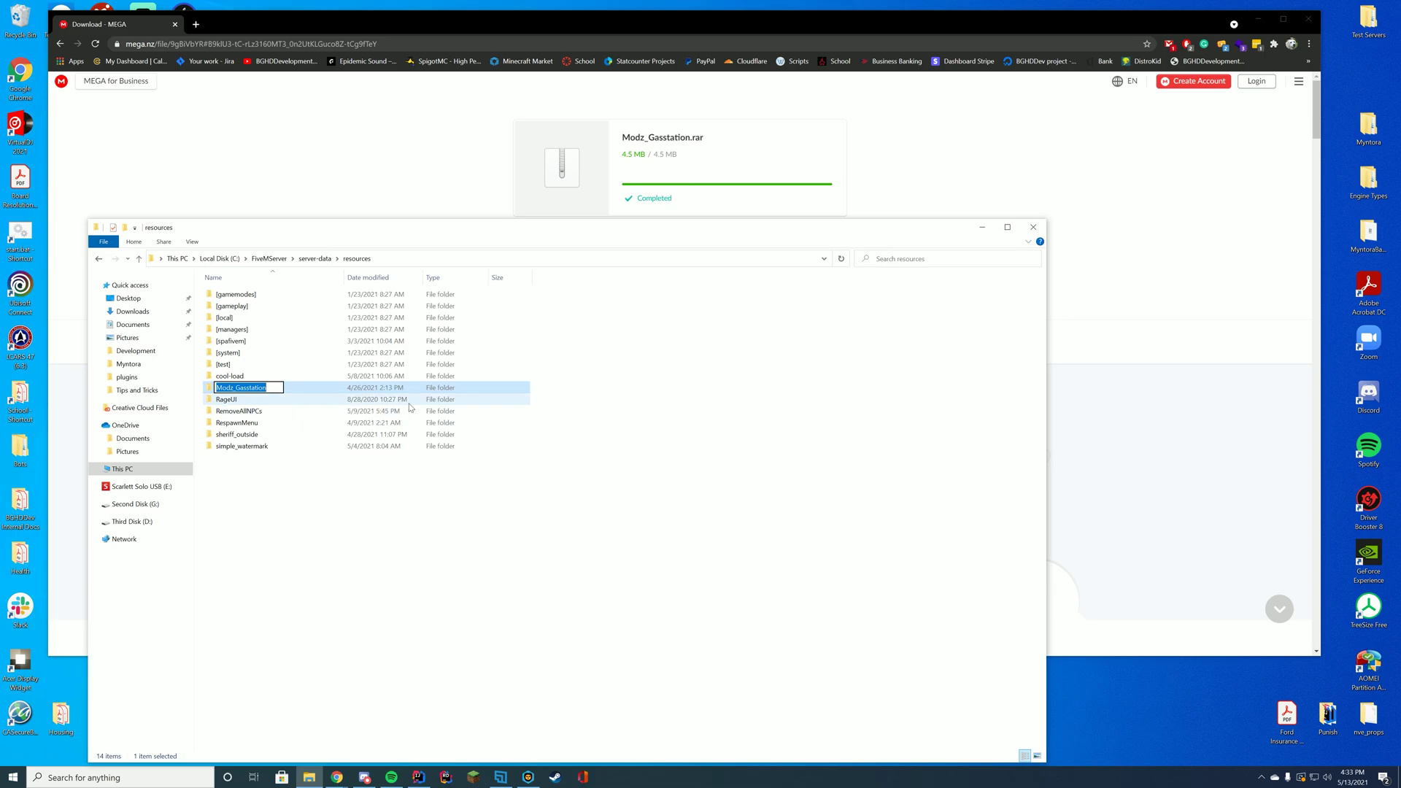
click(663, 435)
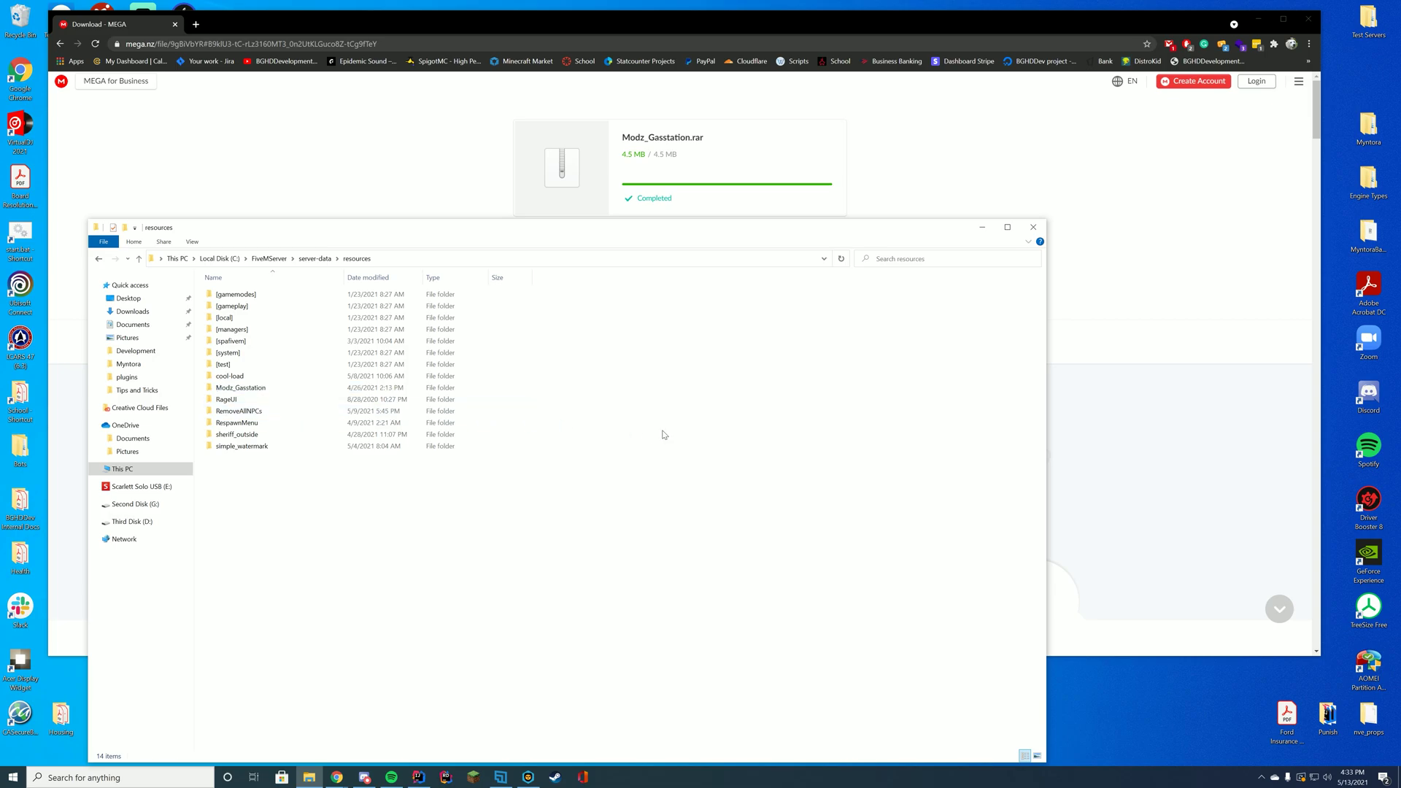
click(310, 260)
right_click(246, 365)
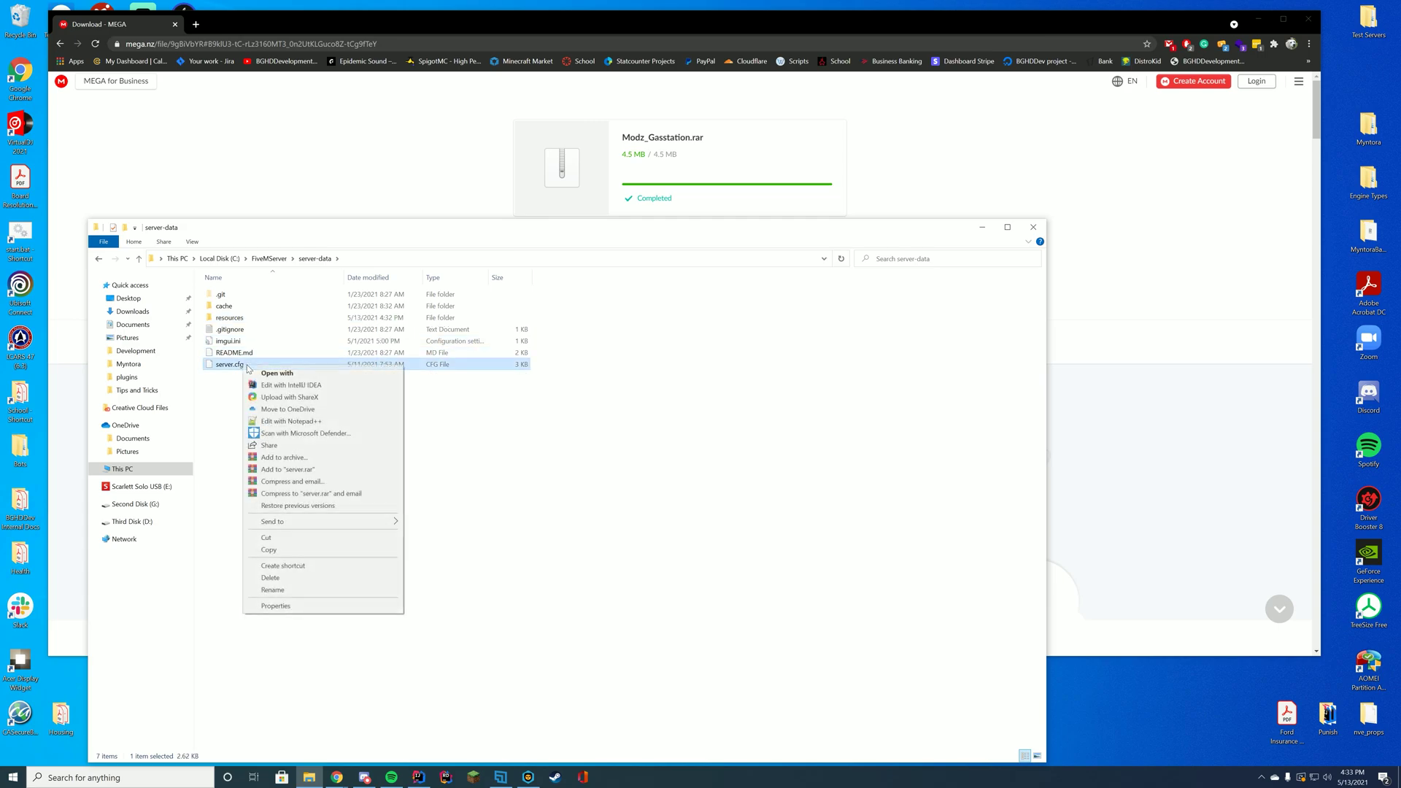
Open server.cfg in Notepad++ and delete the simple_watermark, cool-load and RemoveAllNPCs lines.
click(302, 421)
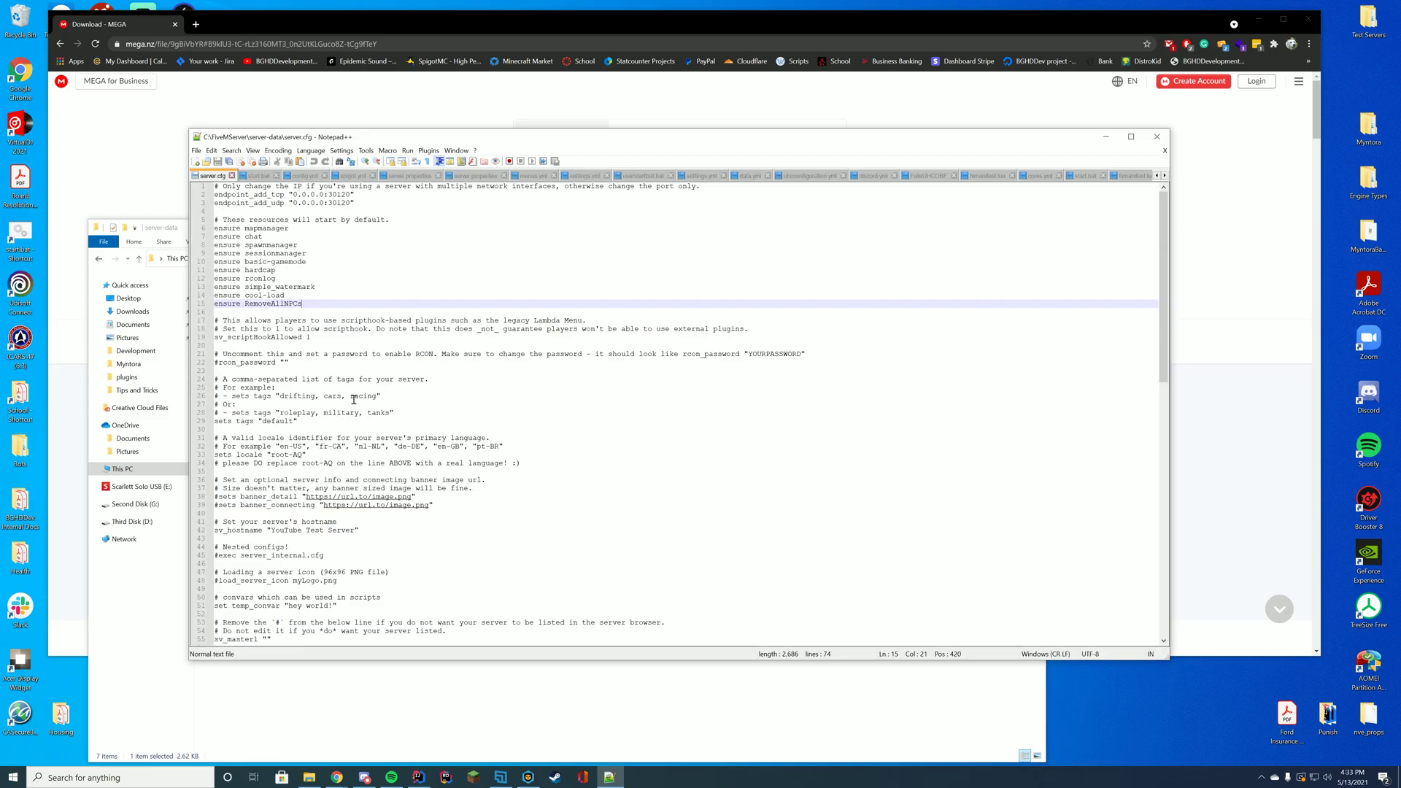
drag(318, 310, 213, 286)
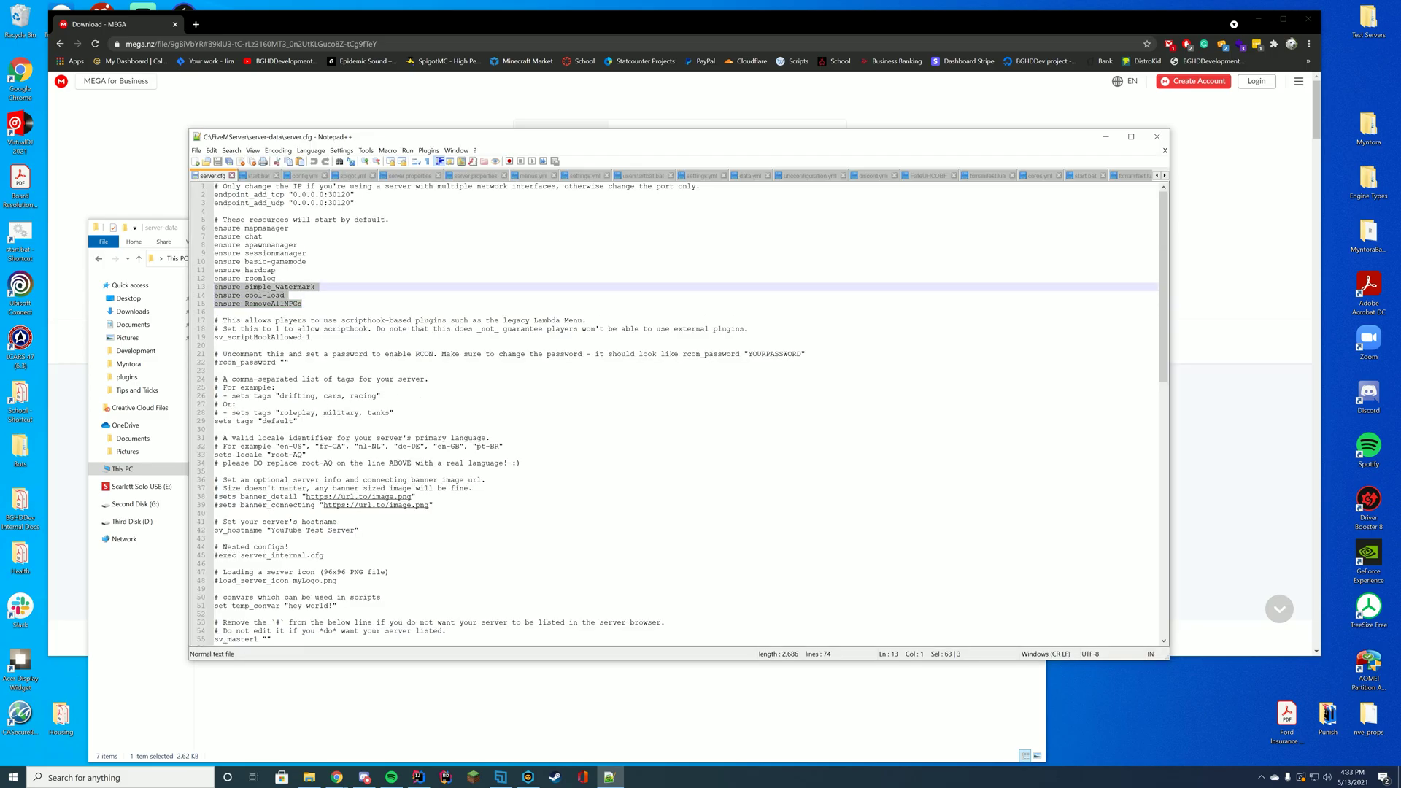
key(BackSpace)
key(BackSpace)
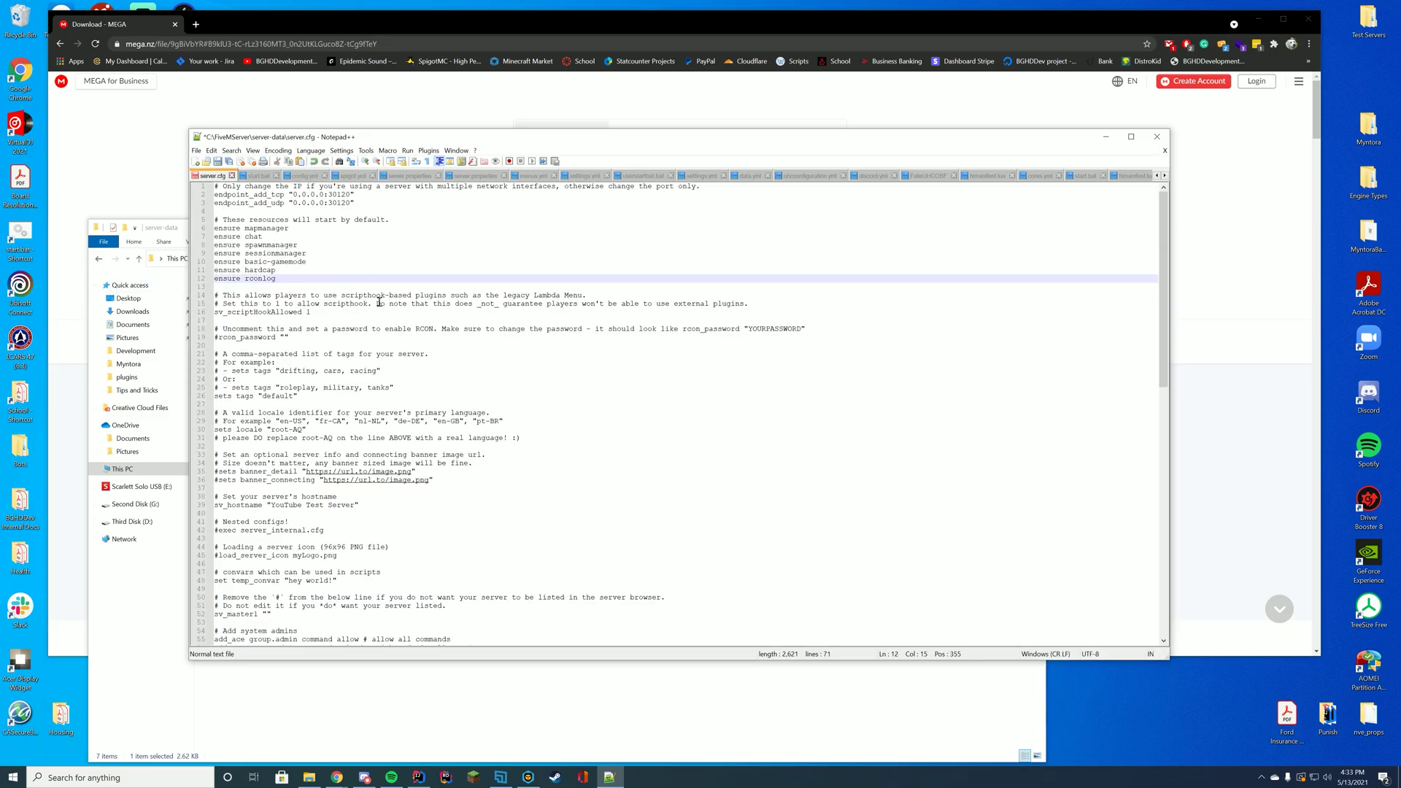
Add 'ensure Modz_Gasstation' after ensure rconlog, save server.cfg, and check the new line.
key(Return)
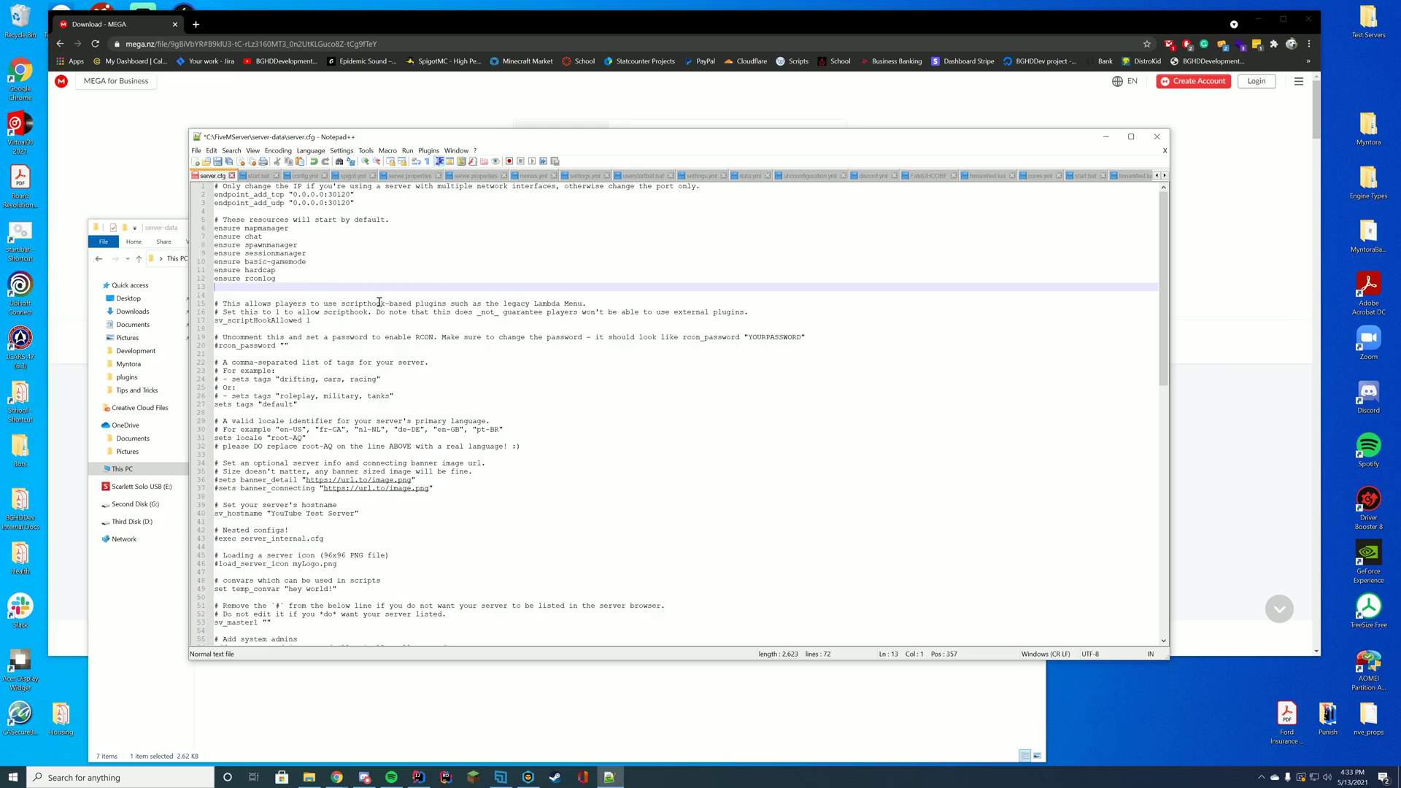
text(ensure)
text(Modz_Gasstation)
key(ctrl+s)
drag(242, 283, 311, 286)
click(361, 289)
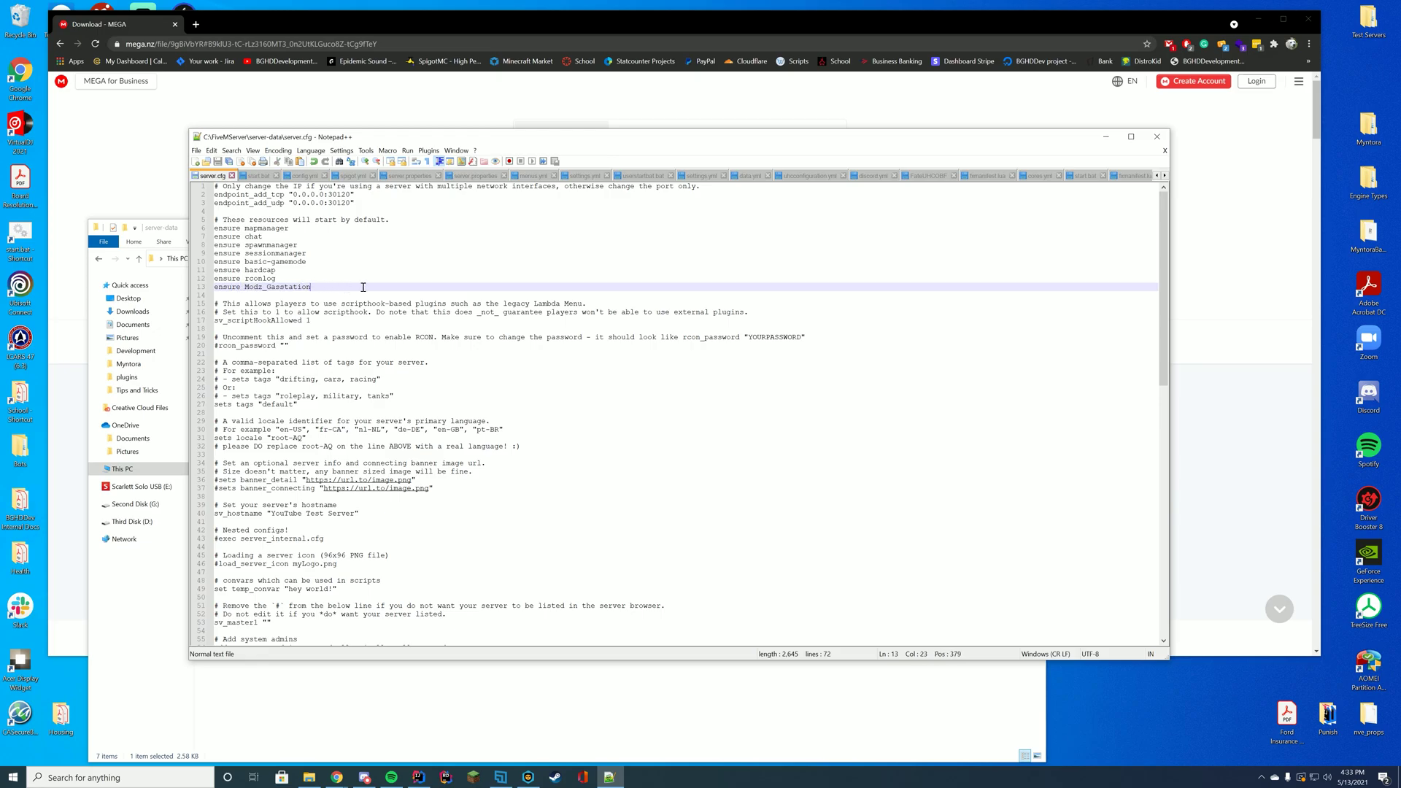
Close Notepad++ and Explorer, minimize Chrome, and run the desktop start.bat shortcut.
click(1156, 136)
click(1034, 227)
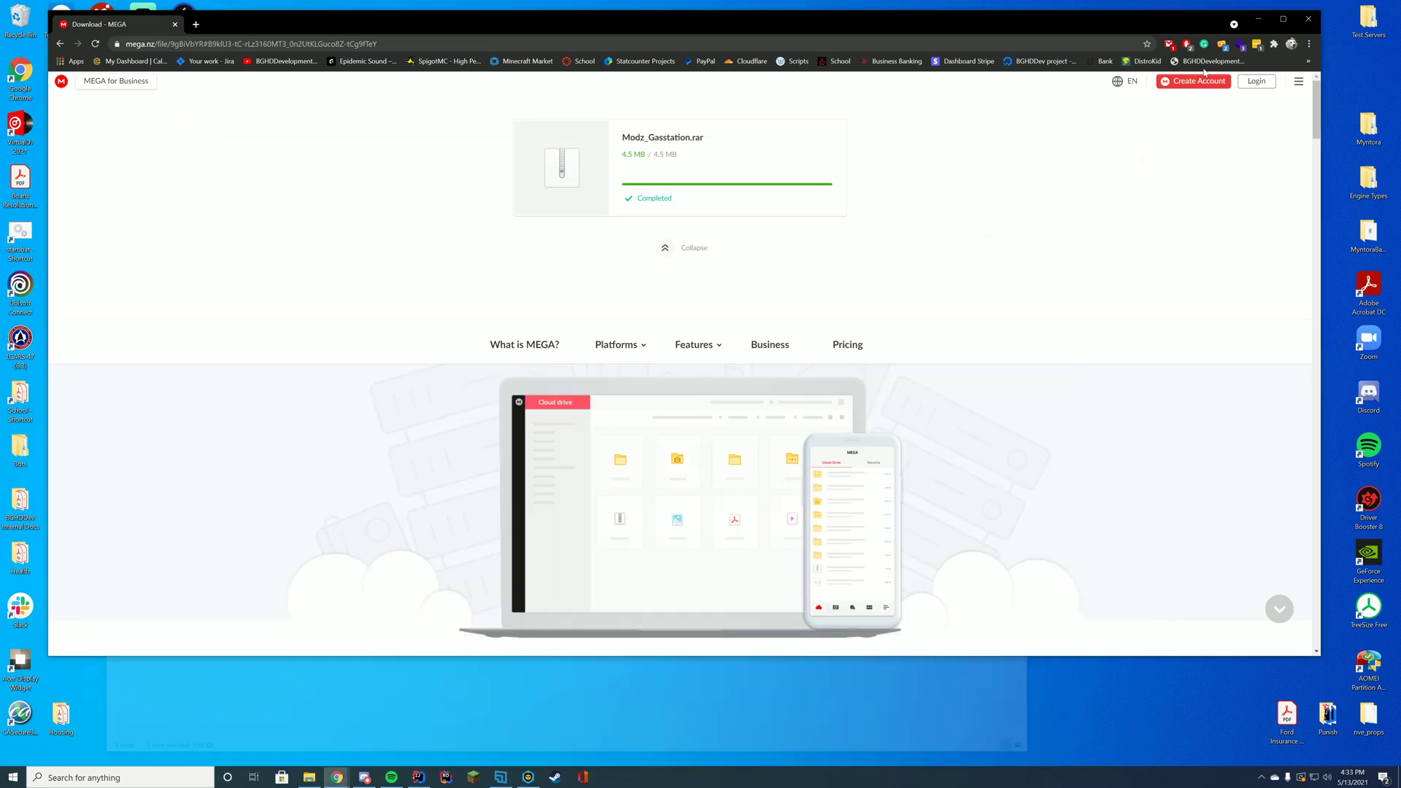
click(1261, 22)
double_click(265, 180)
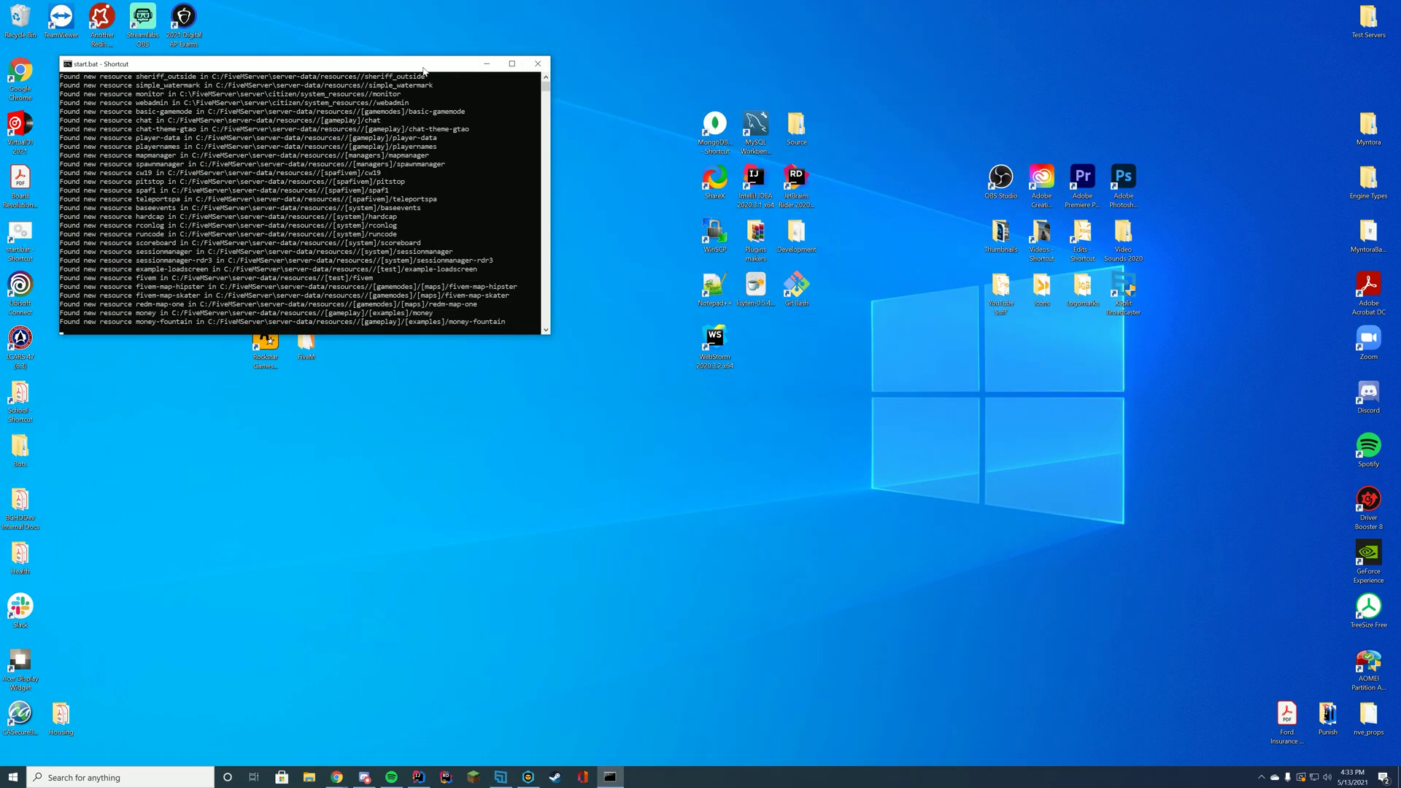